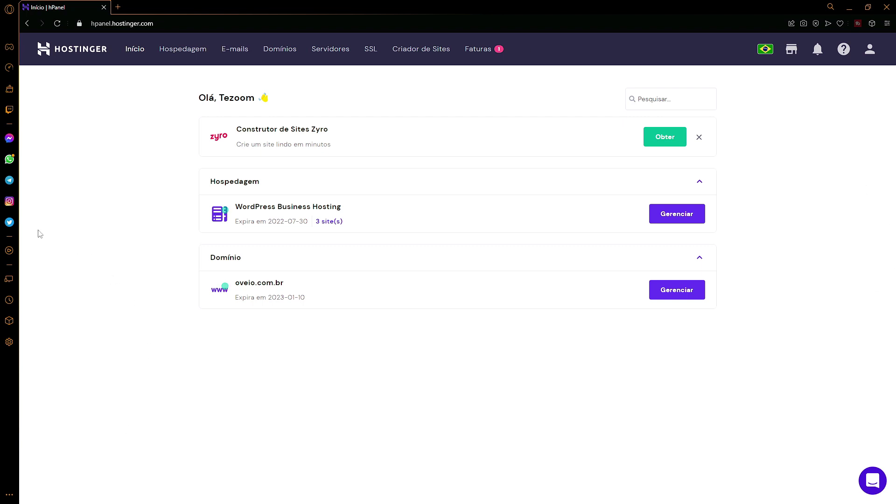
# Step: Open the beta file manager for the cursostekzoom.com.br site from its hosting management page
pyautogui.click(172, 56)
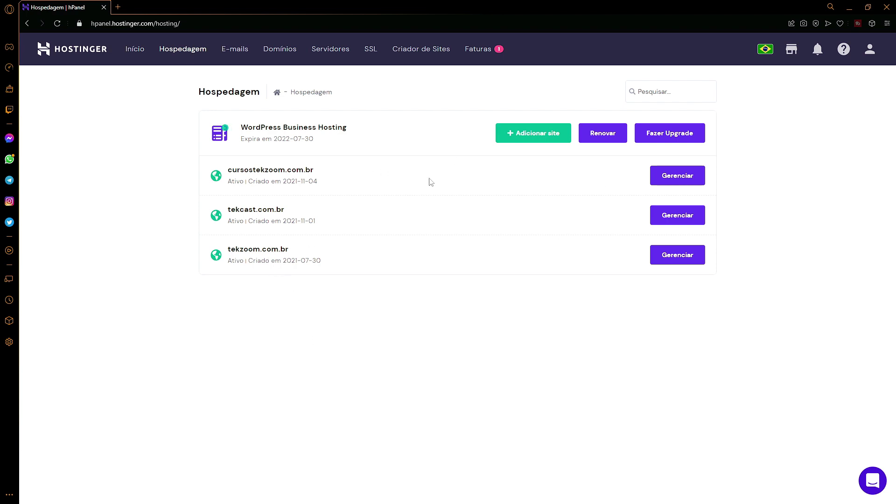
pyautogui.click(690, 177)
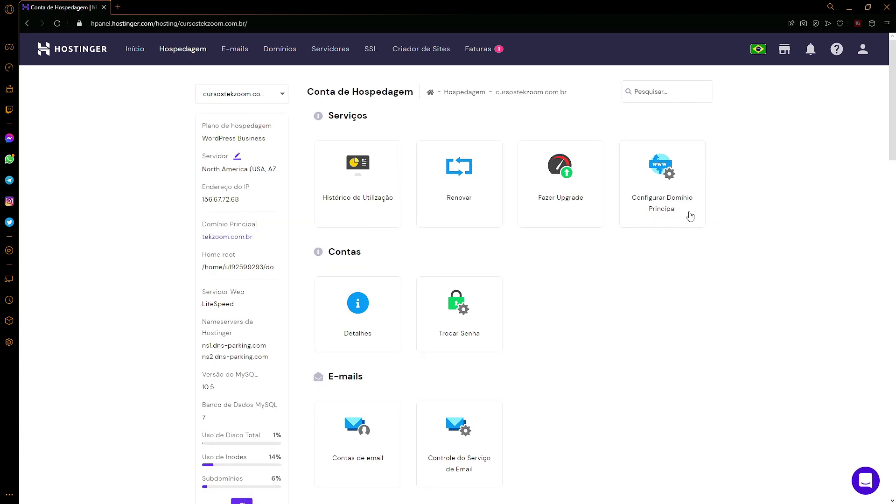
pyautogui.scroll(-5, 640, 249)
pyautogui.scroll(-7, 640, 250)
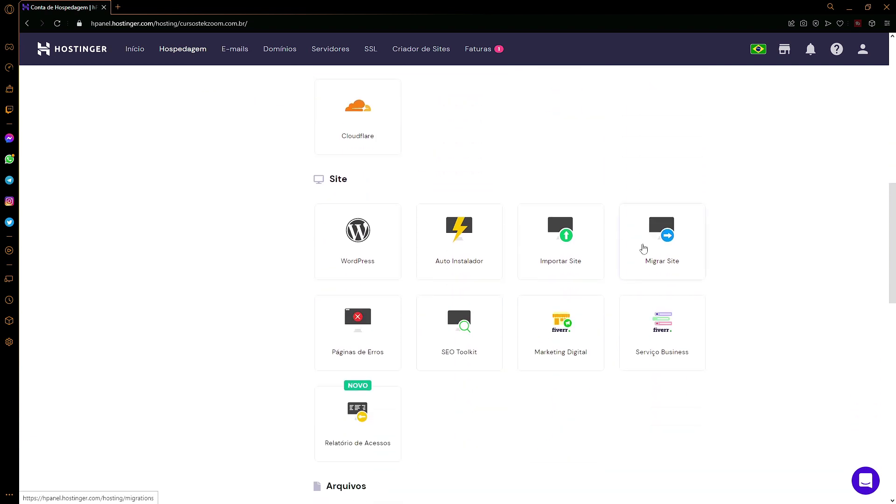
pyautogui.scroll(-3, 644, 248)
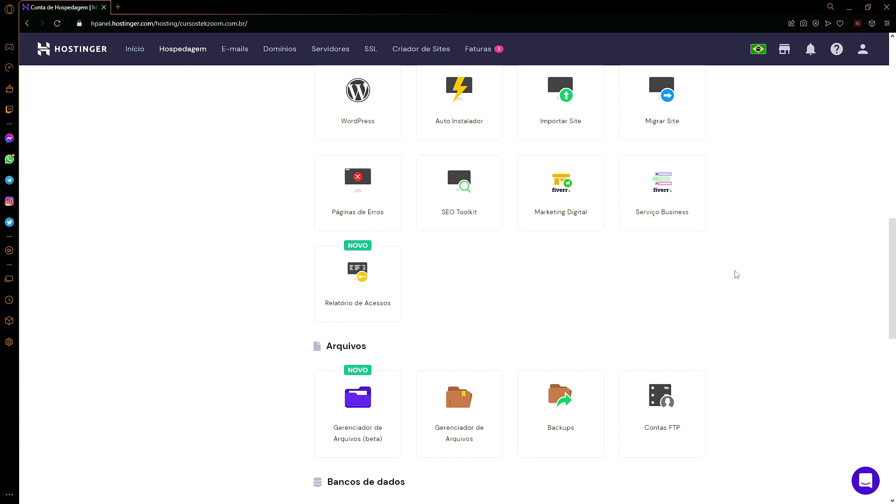
pyautogui.scroll(-2, 736, 274)
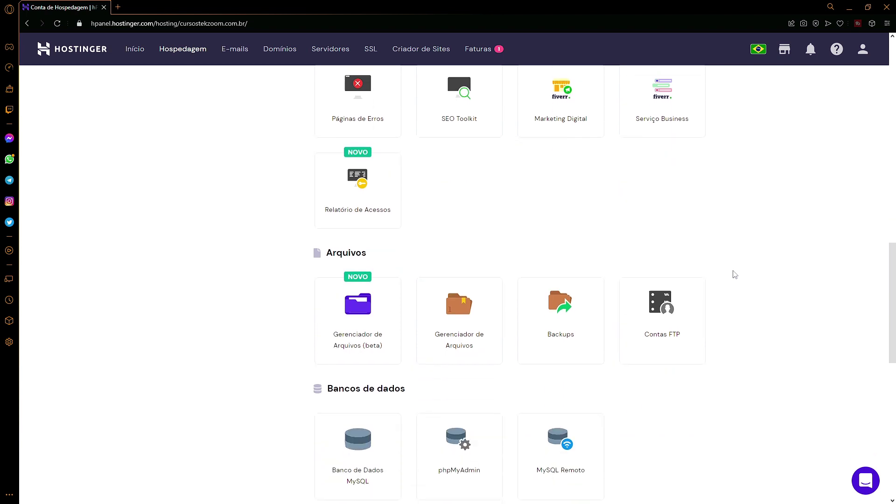
pyautogui.click(369, 352)
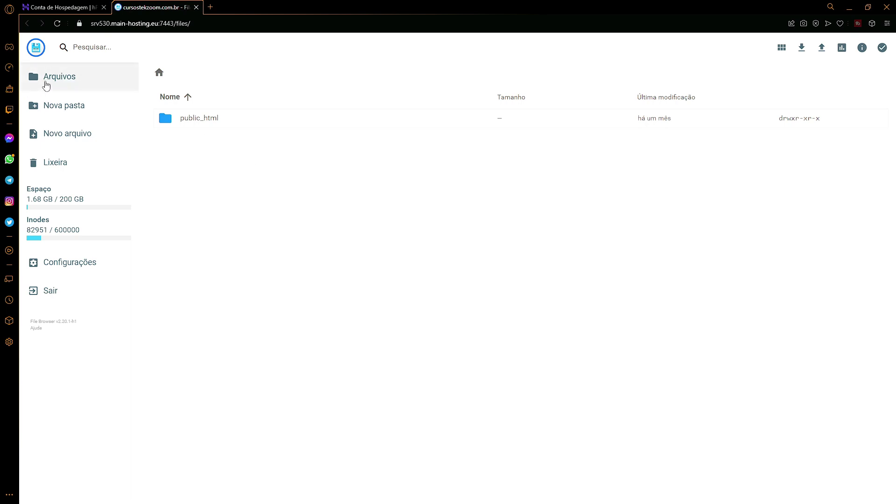
# Step: Preview the new-folder and new-file dialogs, dismissing each without creating anything
pyautogui.click(66, 107)
pyautogui.click(491, 309)
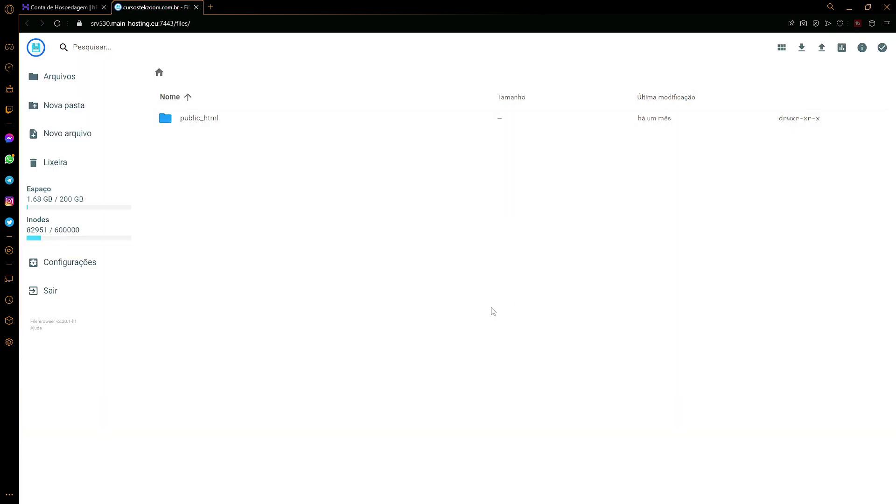
pyautogui.click(74, 140)
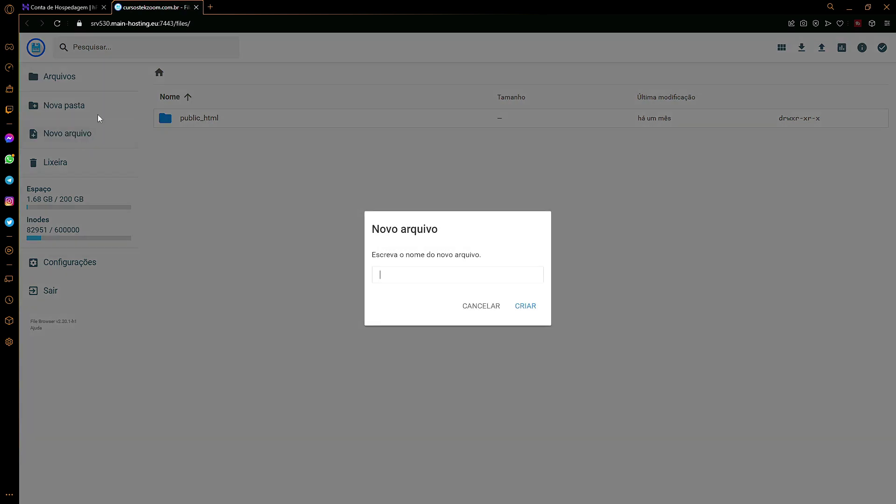
pyautogui.click(478, 307)
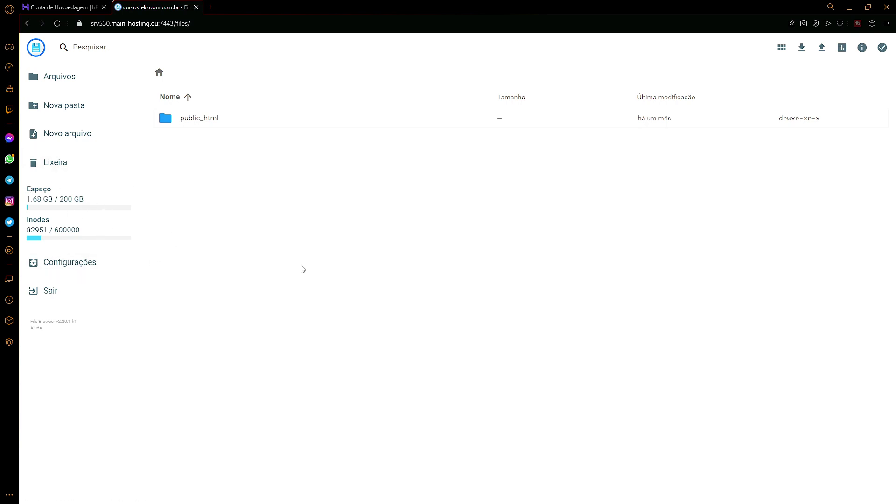
# Step: Review the file manager's profile settings and its available interface languages without changing the selection
pyautogui.click(67, 265)
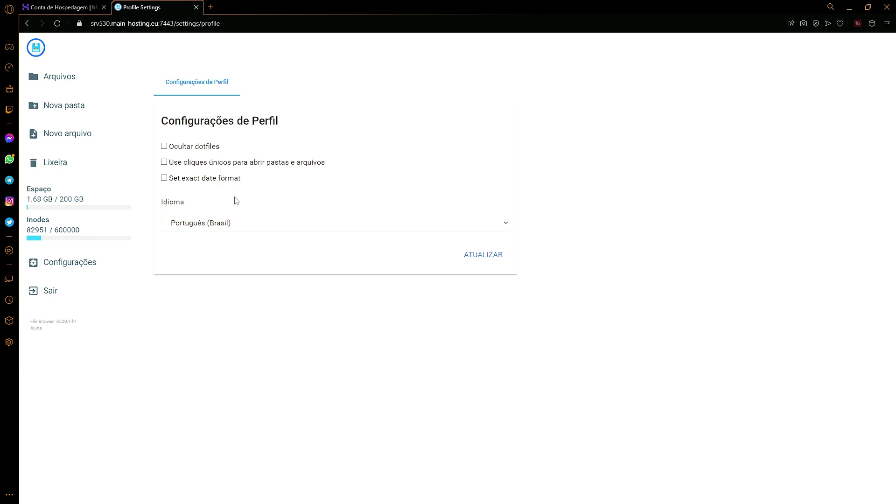
pyautogui.click(223, 229)
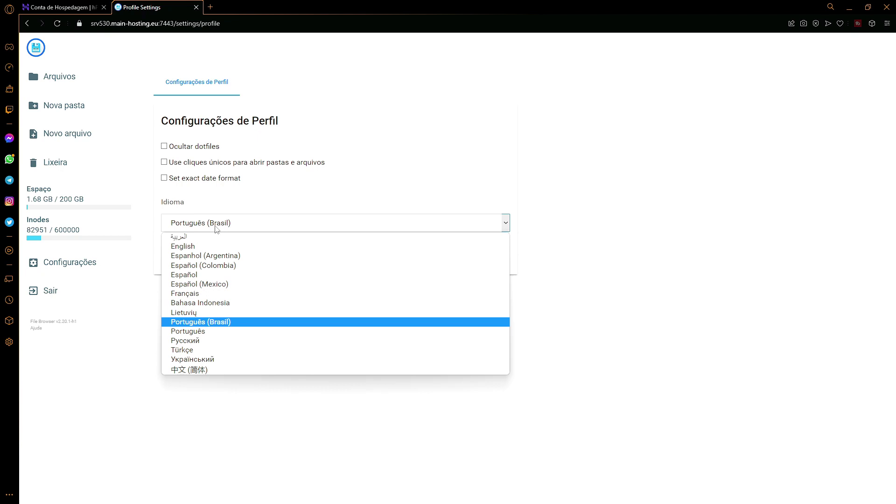
pyautogui.click(381, 183)
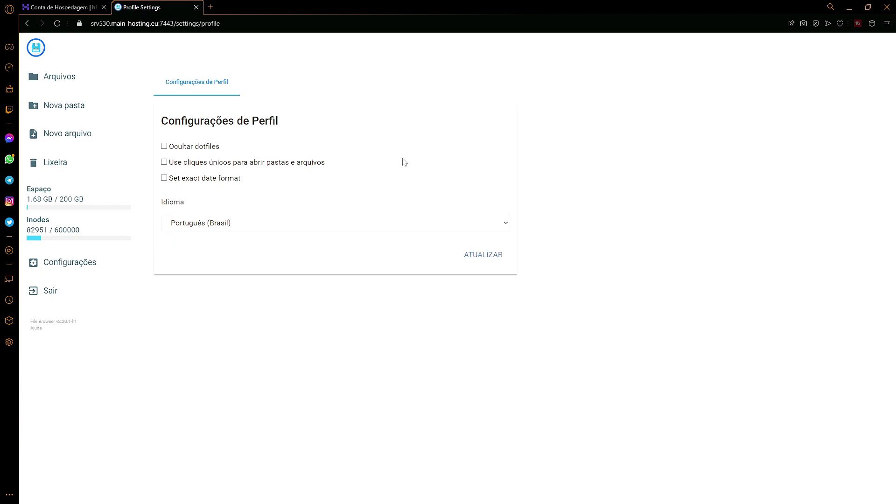
# Step: Return to the root file listing and open the public_html folder
pyautogui.click(66, 78)
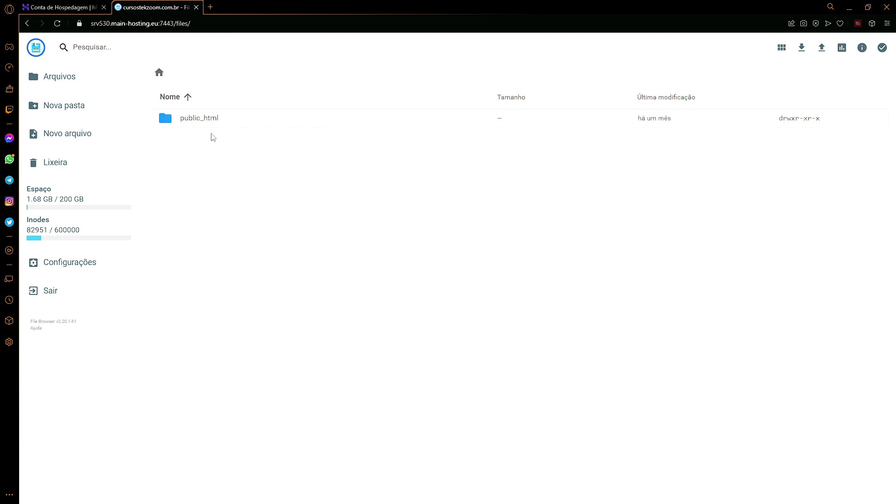
pyautogui.click(196, 125)
pyautogui.click(196, 125)
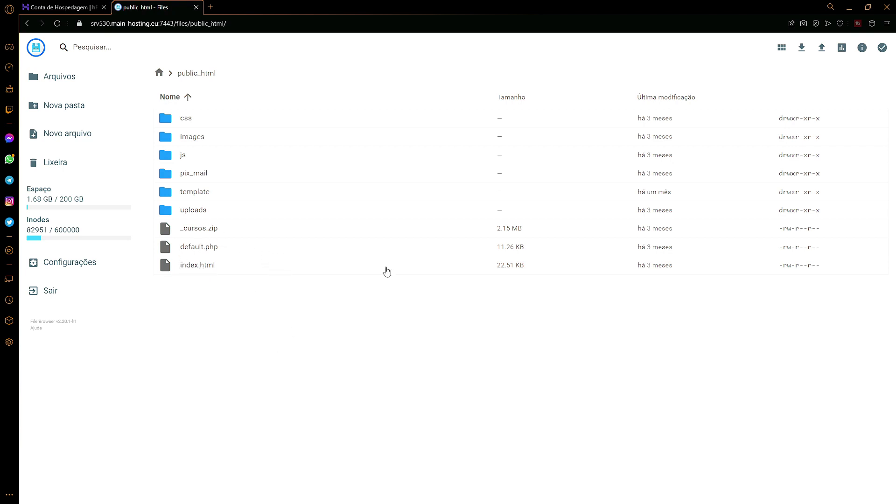
# Step: View the file information of index.html and dismiss it
pyautogui.rightClick(200, 266)
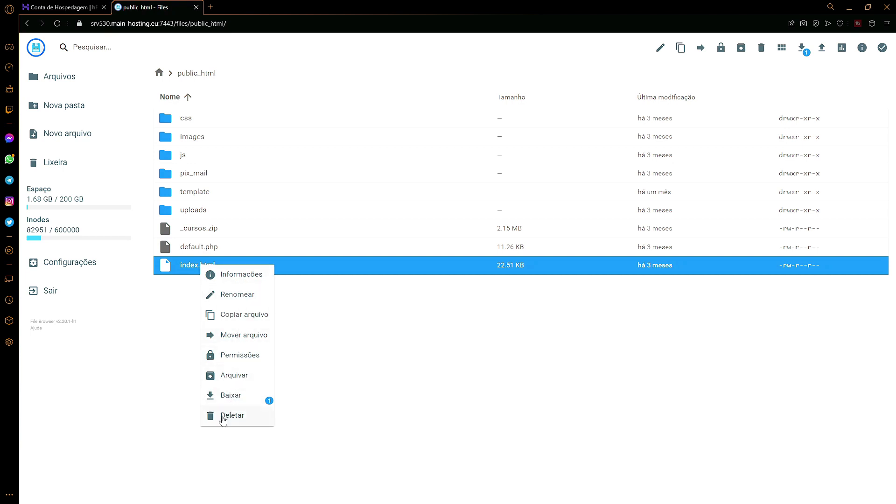
pyautogui.click(250, 278)
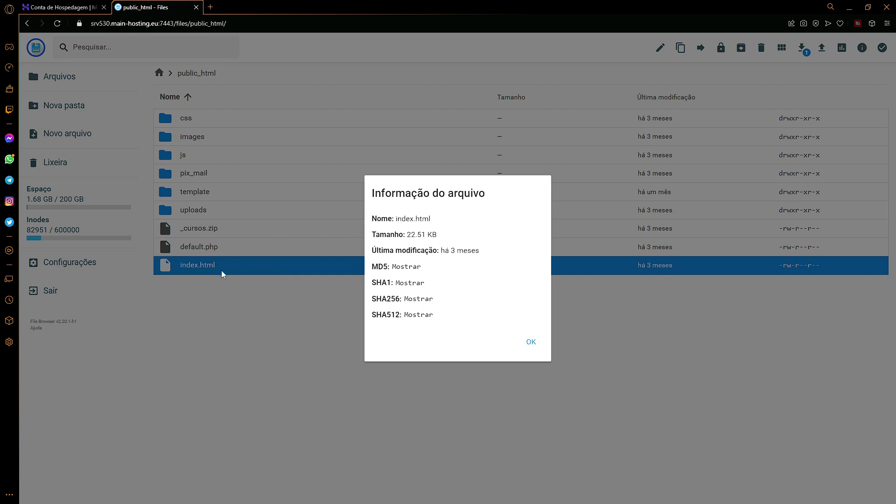
pyautogui.click(530, 344)
# Step: Preview the rename dialog for index.html and cancel it
pyautogui.rightClick(195, 269)
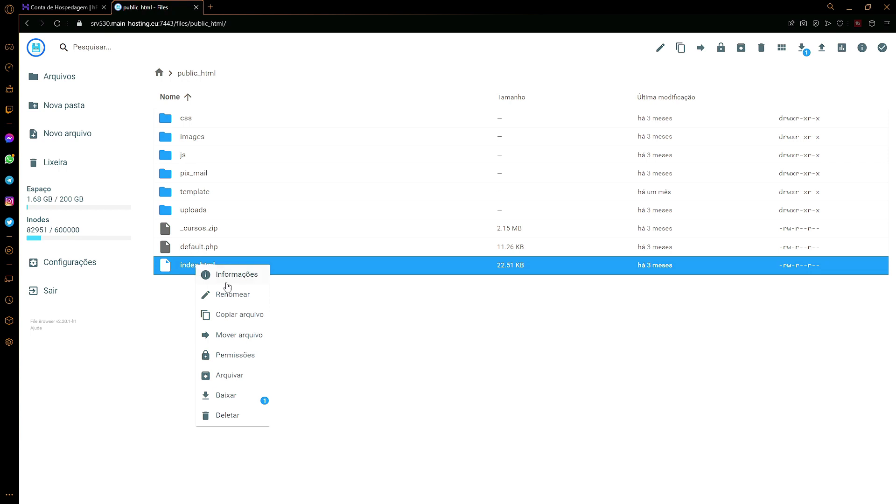
pyautogui.click(233, 294)
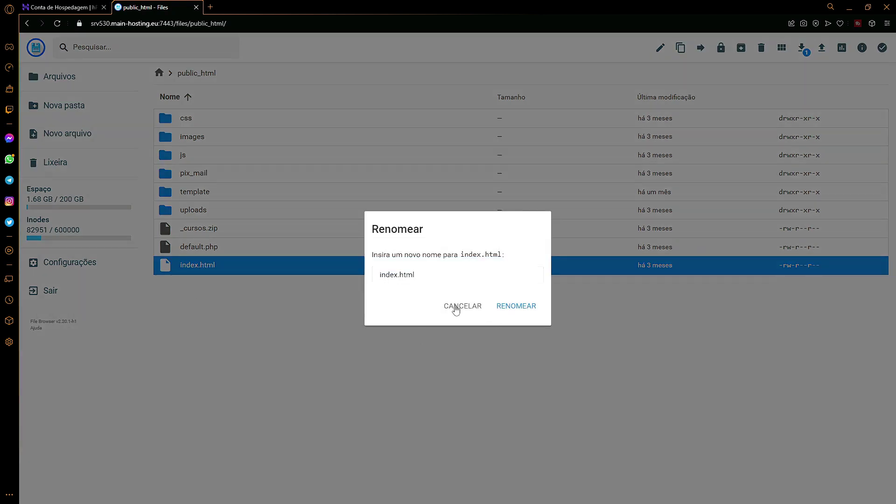
pyautogui.click(456, 306)
# Step: Review the archive format options for index.html and dismiss them without creating an archive
pyautogui.rightClick(188, 269)
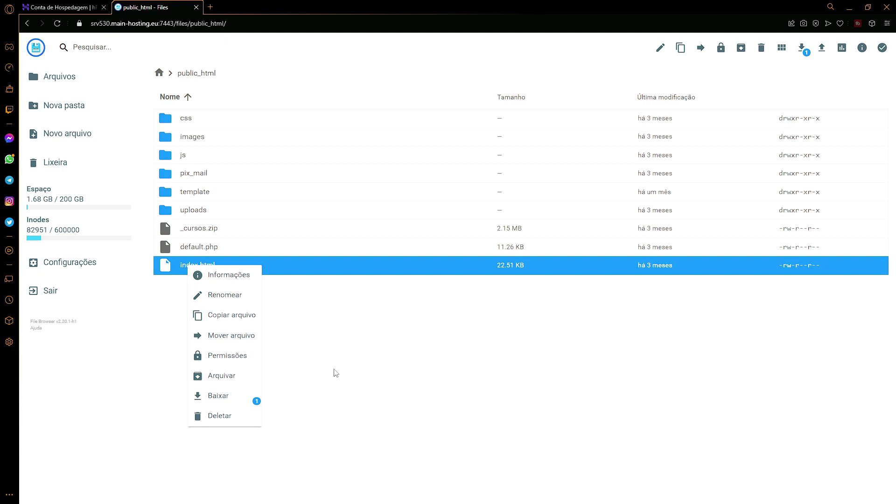
pyautogui.click(342, 347)
pyautogui.rightClick(180, 262)
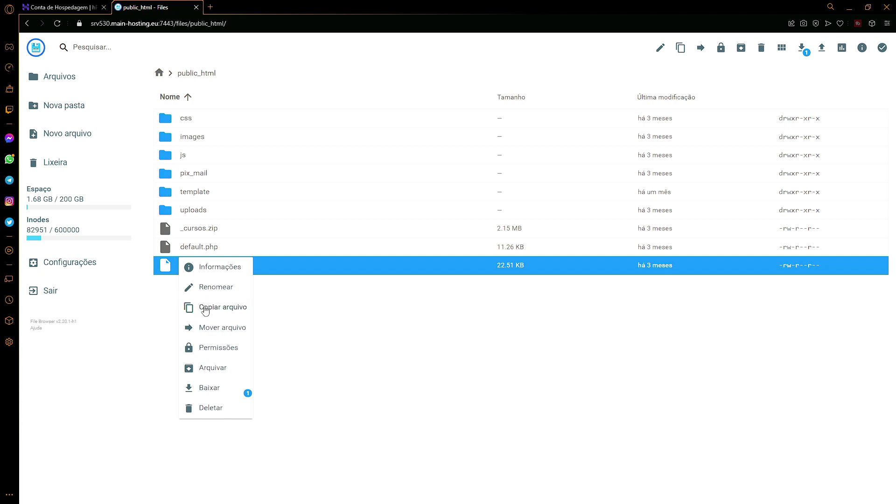
pyautogui.click(224, 367)
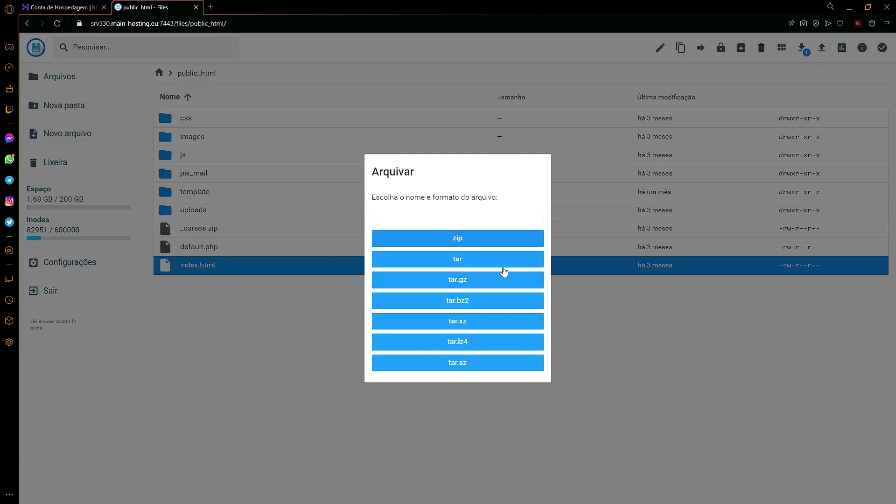
pyautogui.click(274, 349)
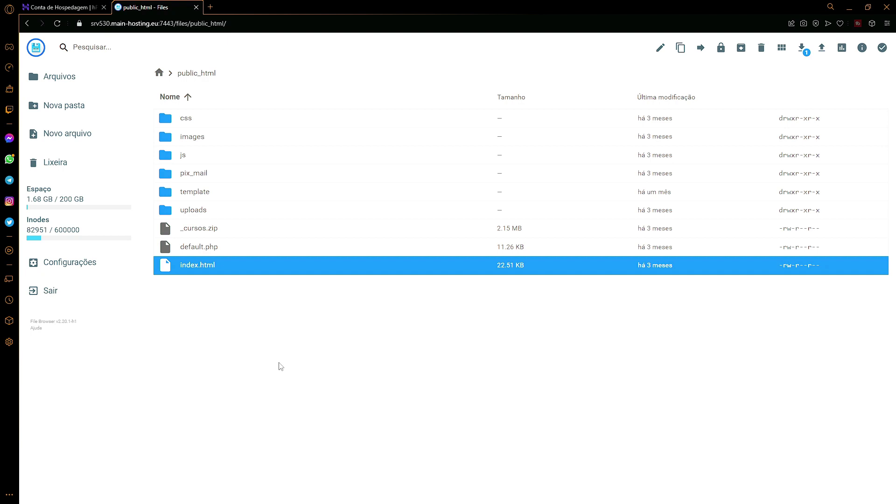
# Step: Start downloading index.html to the computer and cancel the save
pyautogui.rightClick(192, 269)
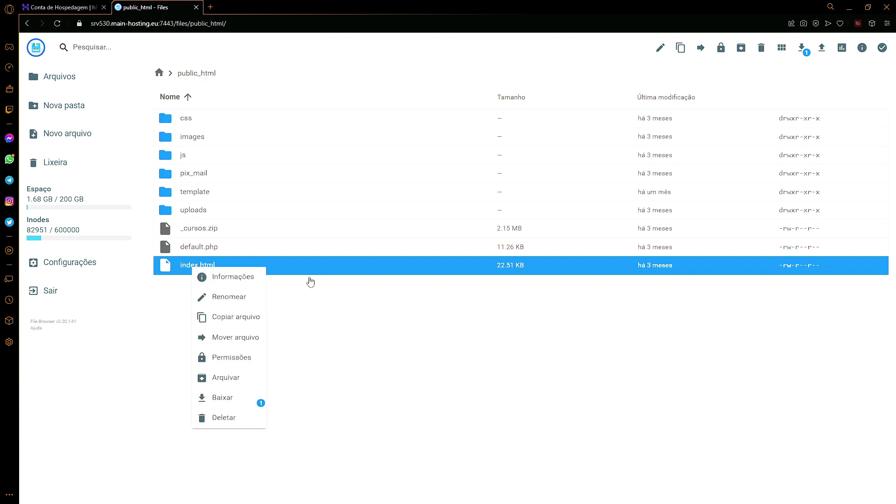
pyautogui.click(234, 397)
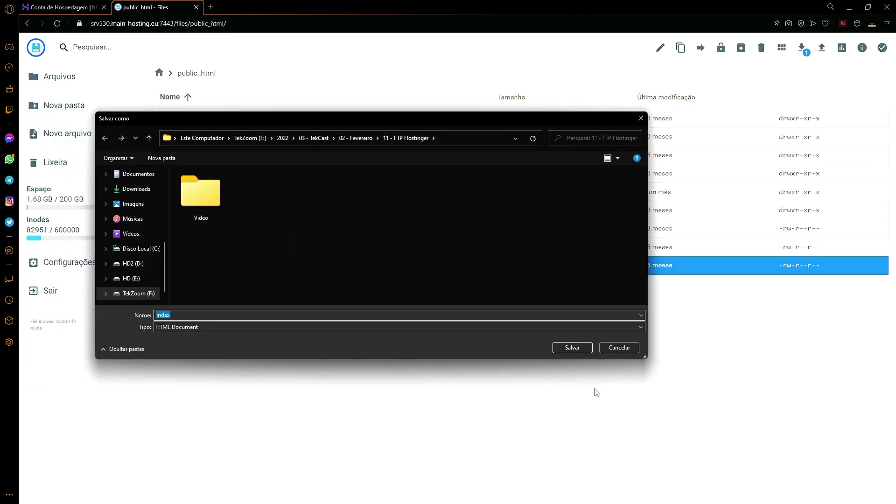
pyautogui.click(624, 349)
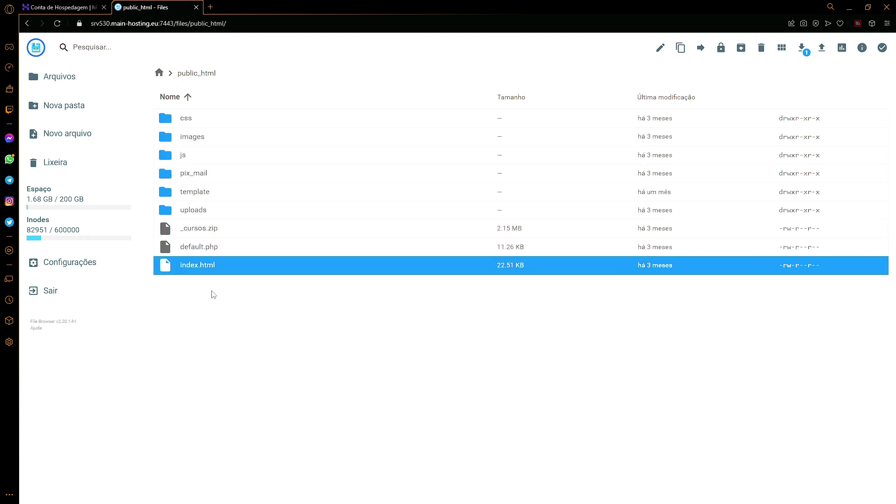
# Step: Request deletion of index.html, toggle the option to skip the trash, and cancel the deletion
pyautogui.rightClick(203, 265)
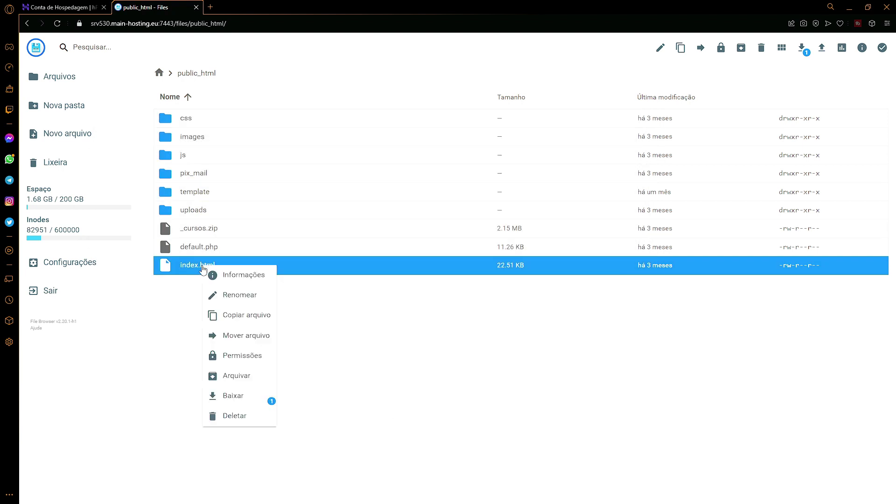
pyautogui.click(230, 418)
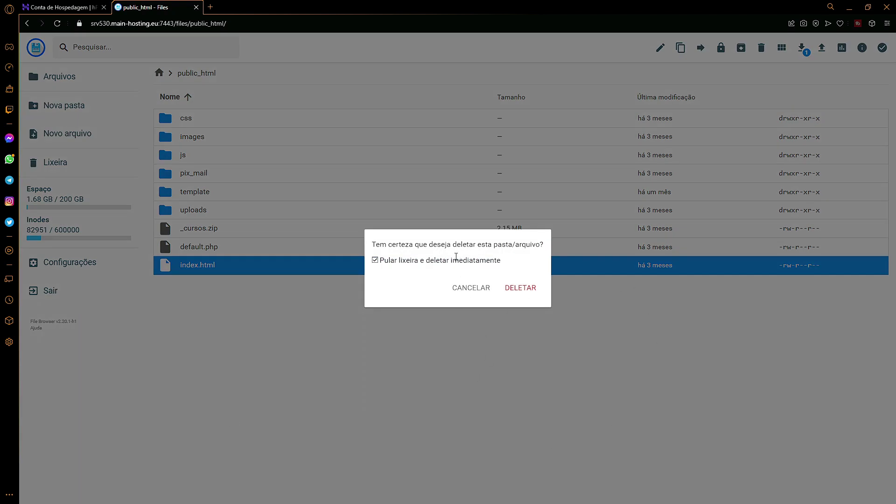
pyautogui.click(375, 261)
pyautogui.click(478, 291)
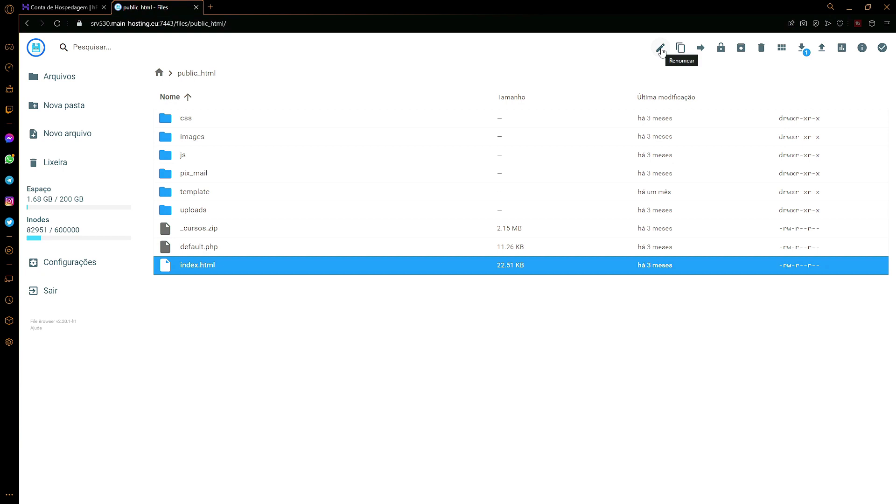
# Step: Review the read, write and execute permissions of index.html and close them without updating
pyautogui.rightClick(195, 268)
pyautogui.click(592, 422)
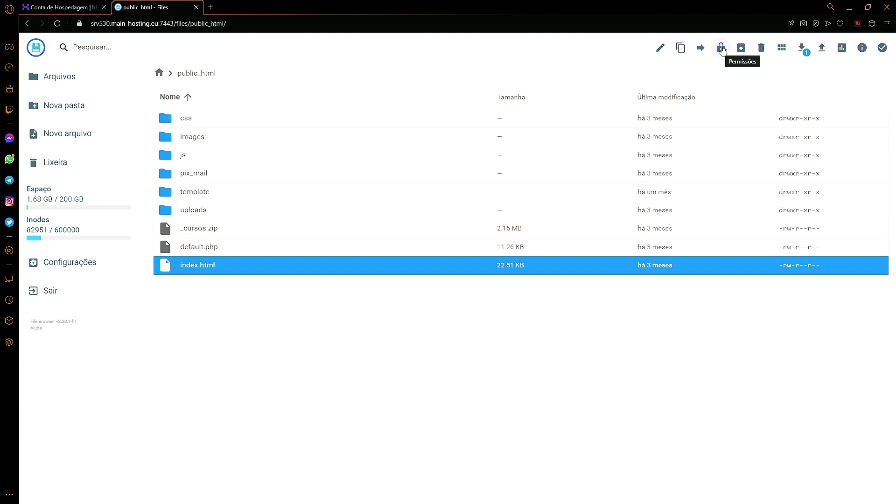
pyautogui.click(721, 48)
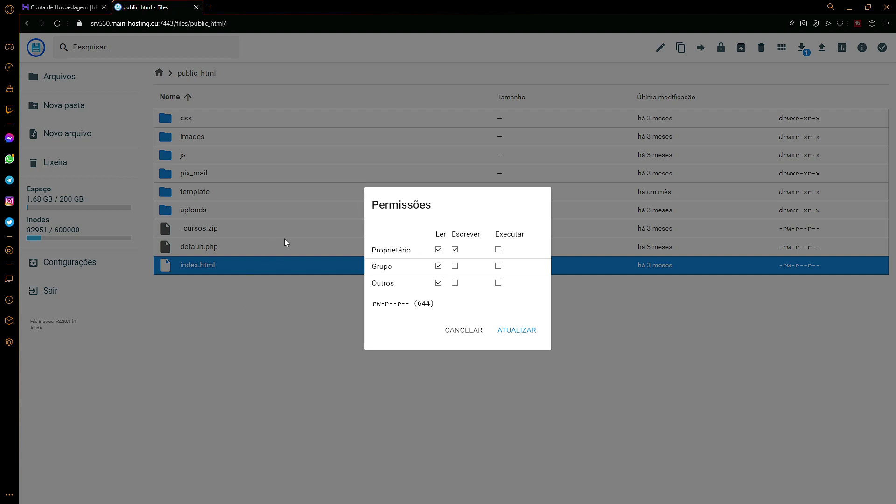
pyautogui.click(452, 335)
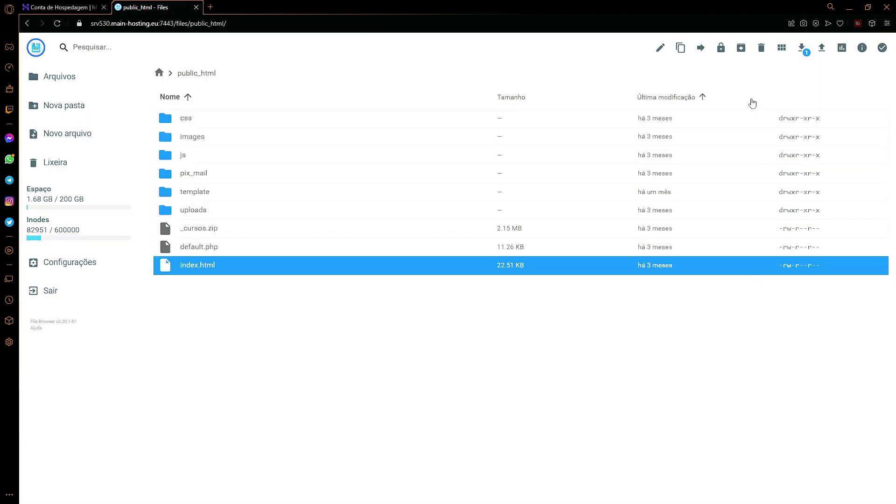
# Step: Toggle the public_html listing between grid and list layouts, ending on the list layout
pyautogui.click(782, 51)
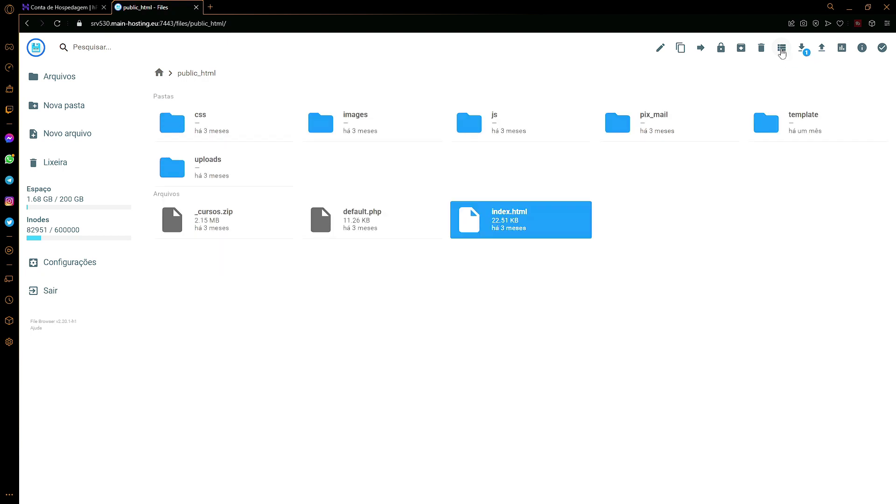
pyautogui.click(782, 52)
pyautogui.click(782, 51)
pyautogui.click(782, 51)
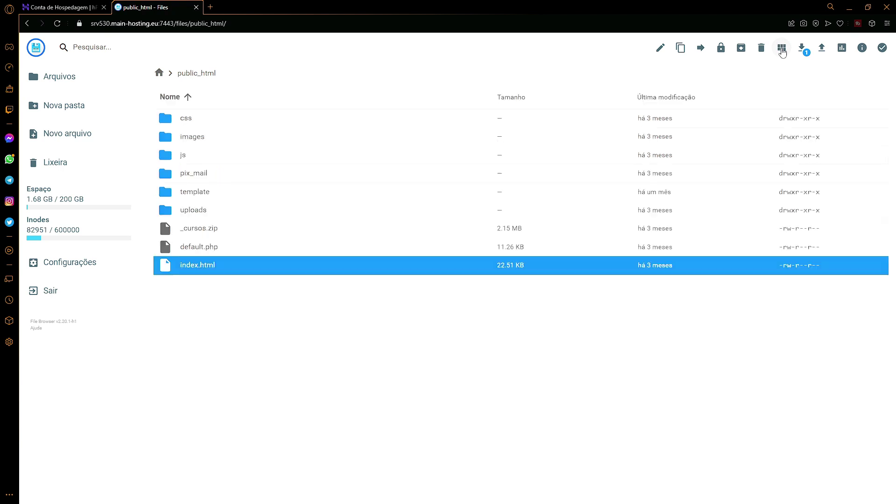
# Step: Upload the file IMG_4572.heic from the computer to public_html and select it in the listing
pyautogui.click(806, 51)
pyautogui.click(822, 49)
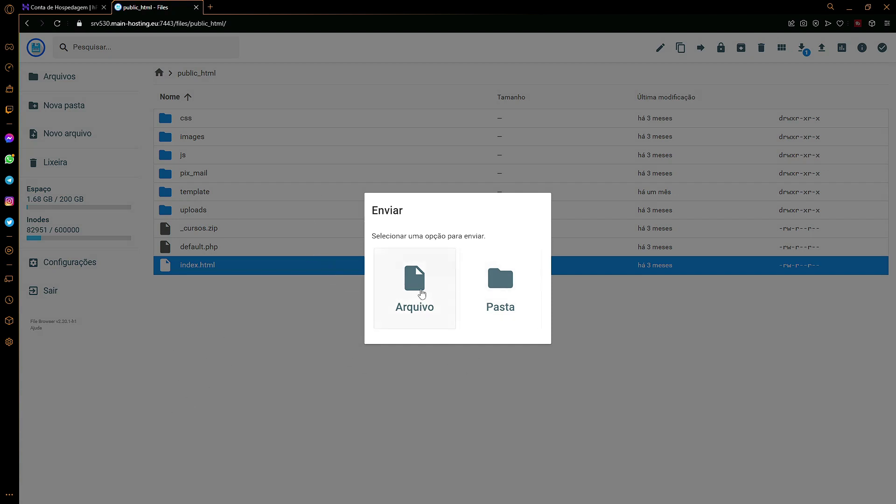
pyautogui.click(423, 291)
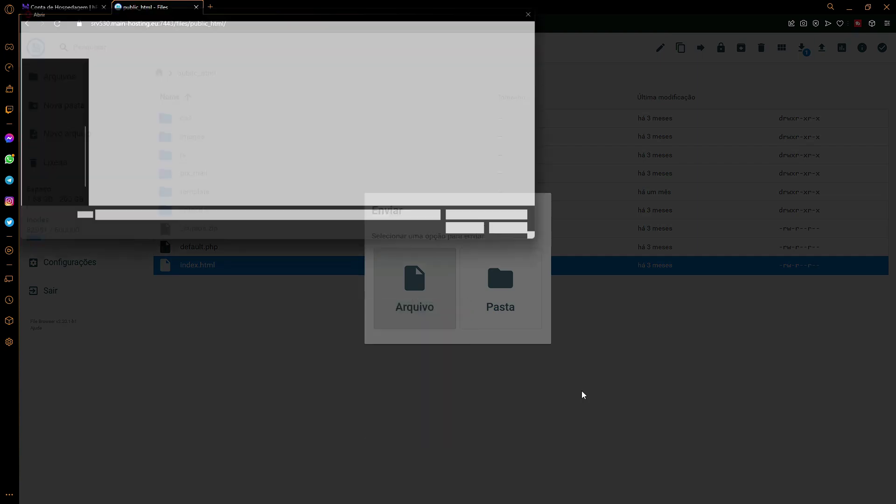
pyautogui.doubleClick(280, 86)
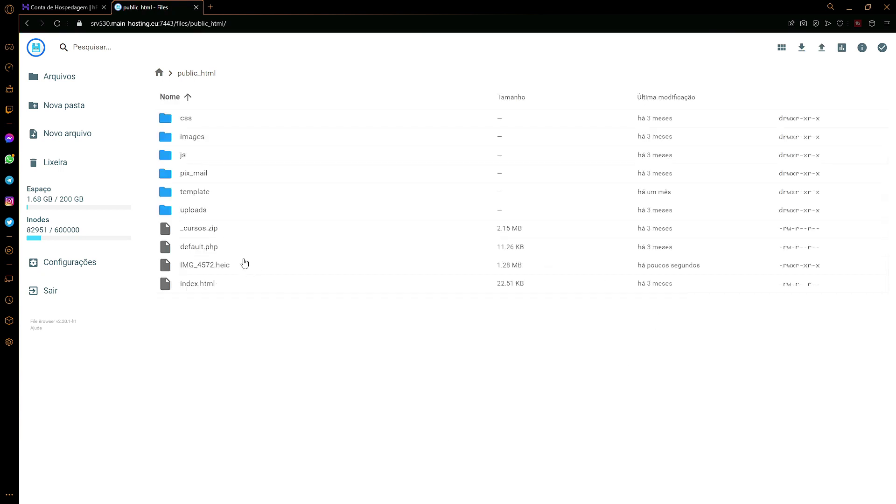
pyautogui.click(236, 267)
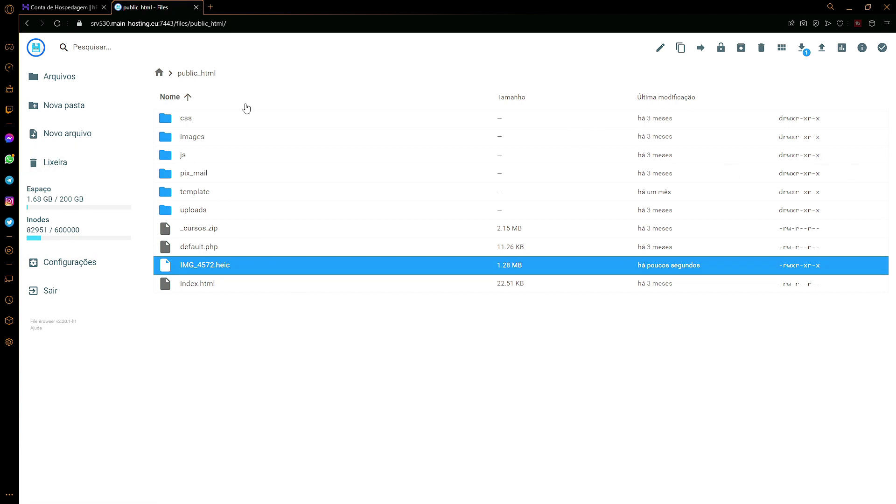
# Step: View the file information of the css folder and close it
pyautogui.click(218, 122)
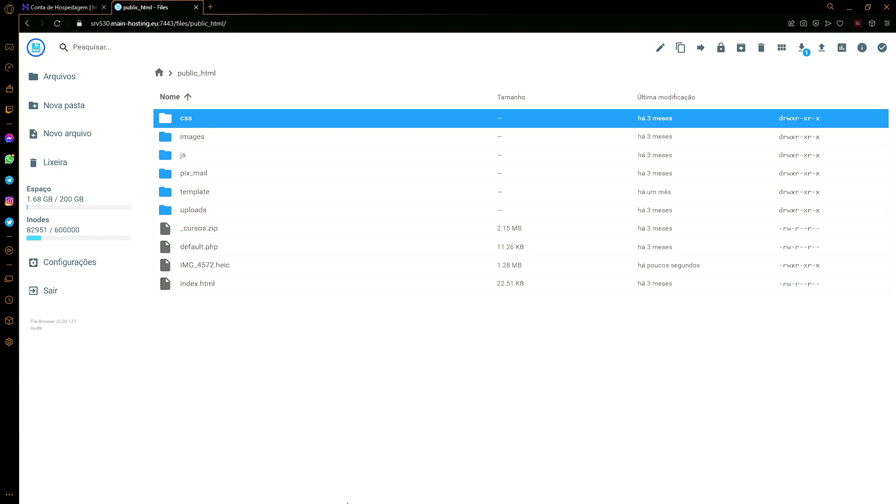
pyautogui.click(863, 48)
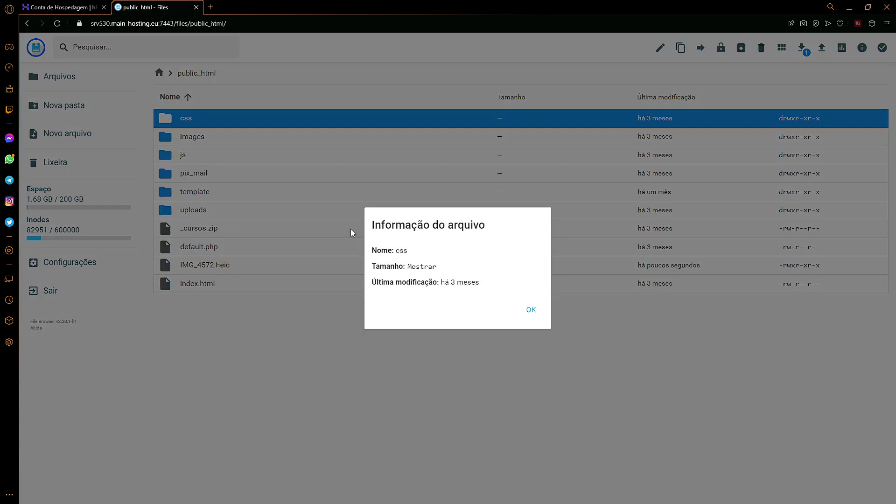
pyautogui.click(532, 310)
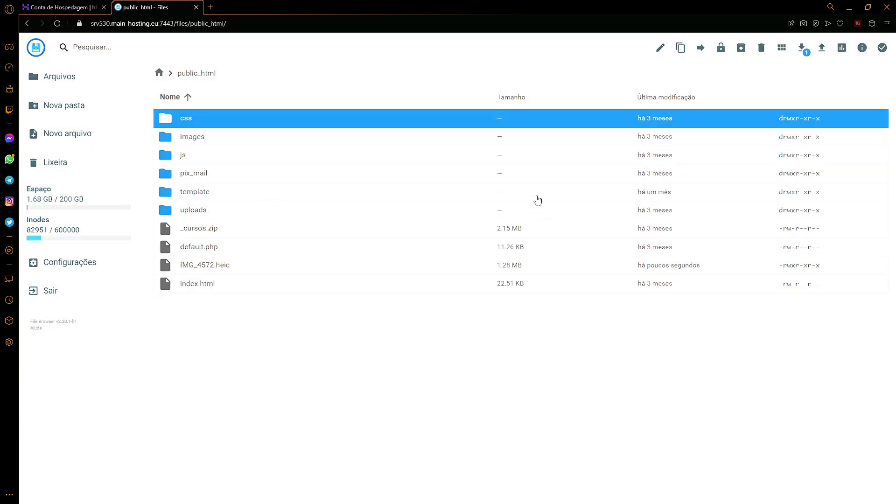
# Step: Enable multiple selection and add the images, js, pix_mail and template folders to the selected css folder
pyautogui.click(881, 48)
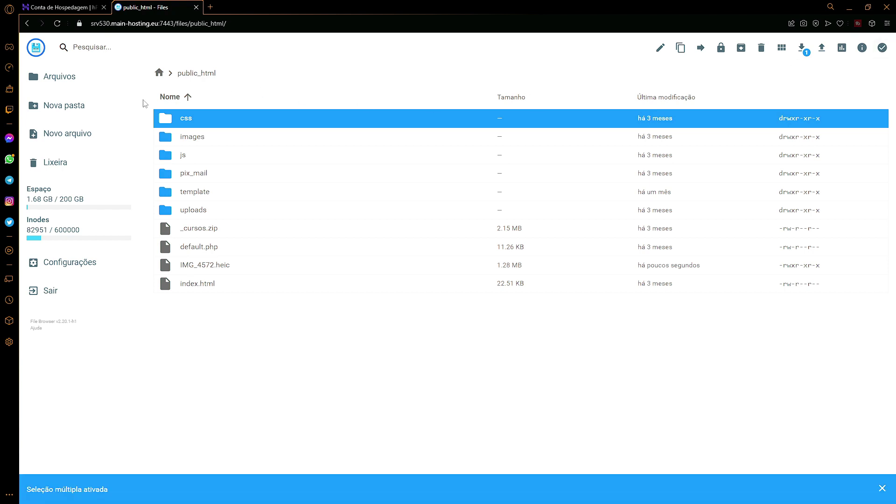
pyautogui.click(228, 136)
pyautogui.click(220, 155)
pyautogui.click(223, 174)
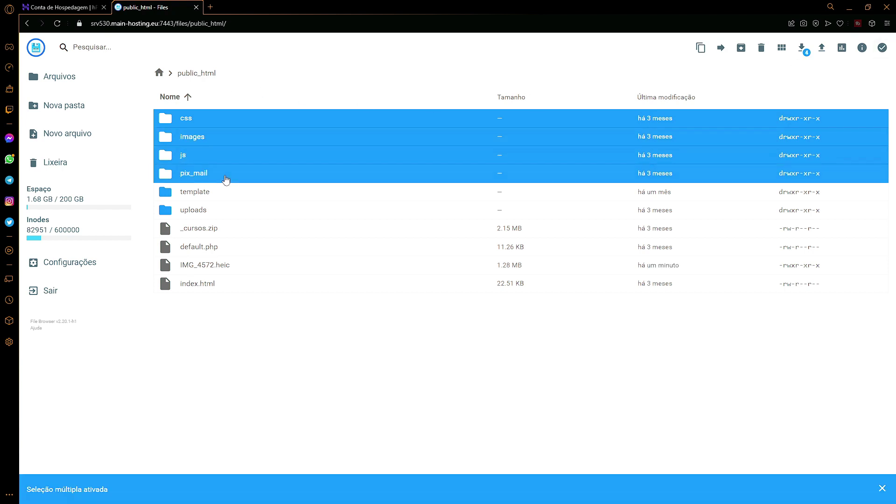
pyautogui.click(222, 193)
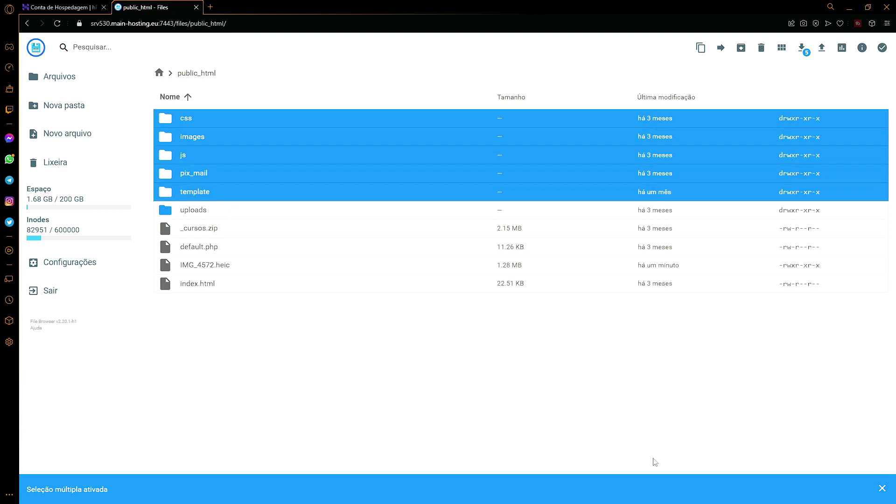
# Step: Turn off multiple selection and reduce the selection to the css folder only
pyautogui.click(882, 487)
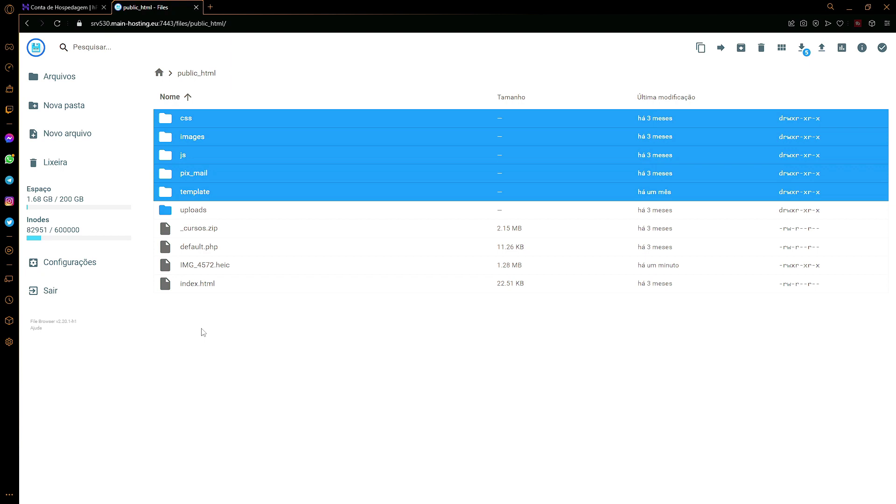
pyautogui.click(236, 119)
pyautogui.click(254, 119)
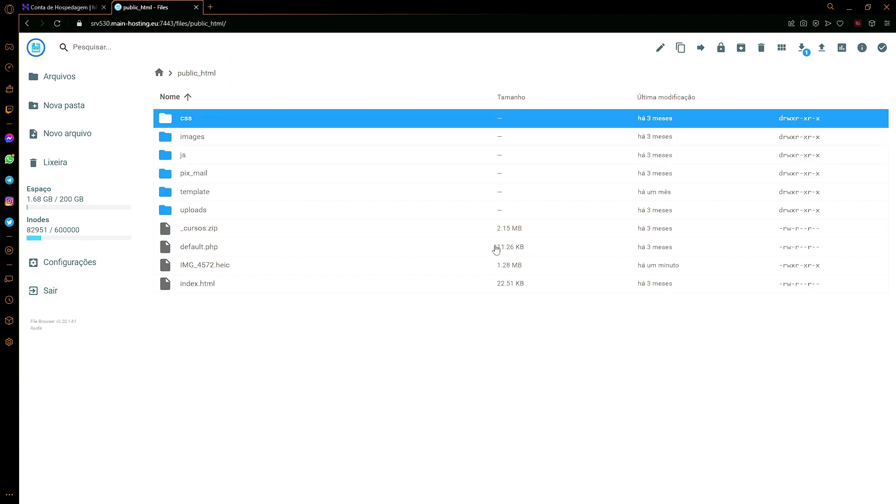
# Step: Create an empty file named teste.html in public_html, save and close it, and select it in the listing
pyautogui.click(84, 139)
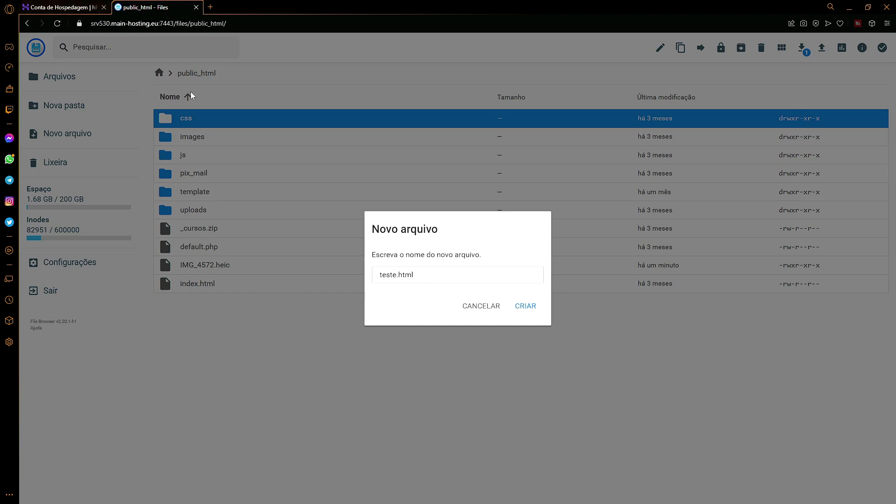
pyautogui.click(525, 309)
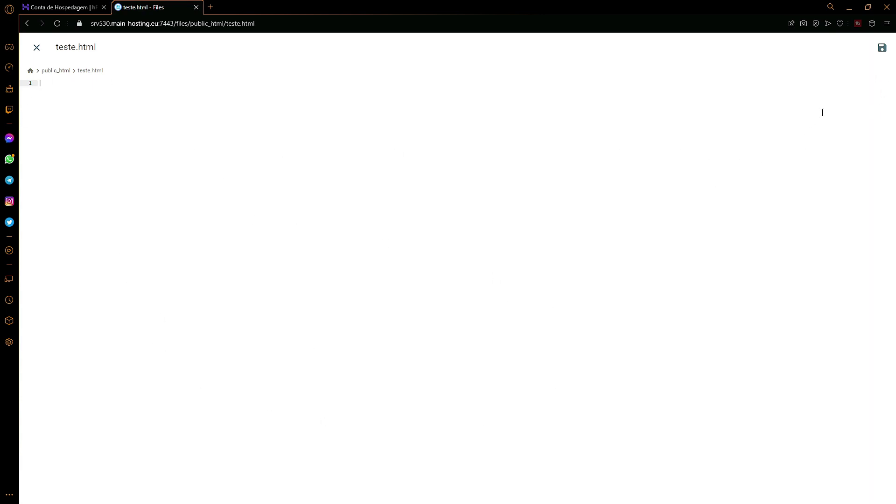
pyautogui.click(882, 50)
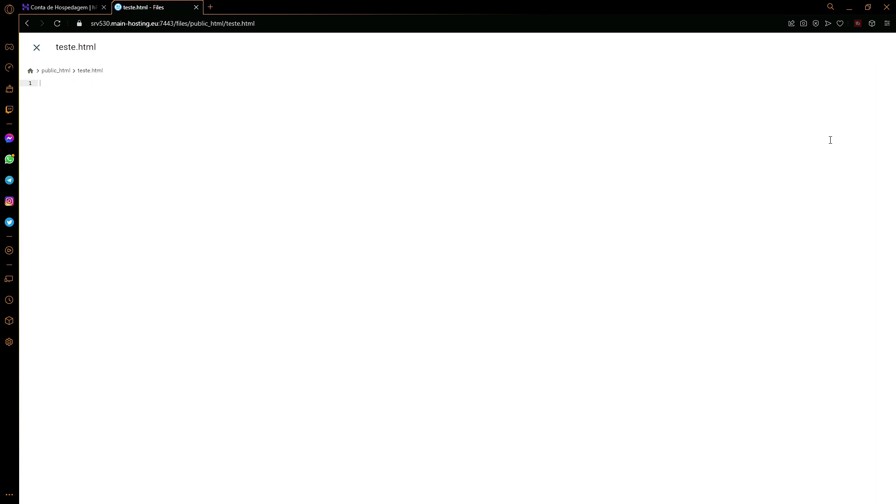
pyautogui.click(37, 48)
pyautogui.click(220, 308)
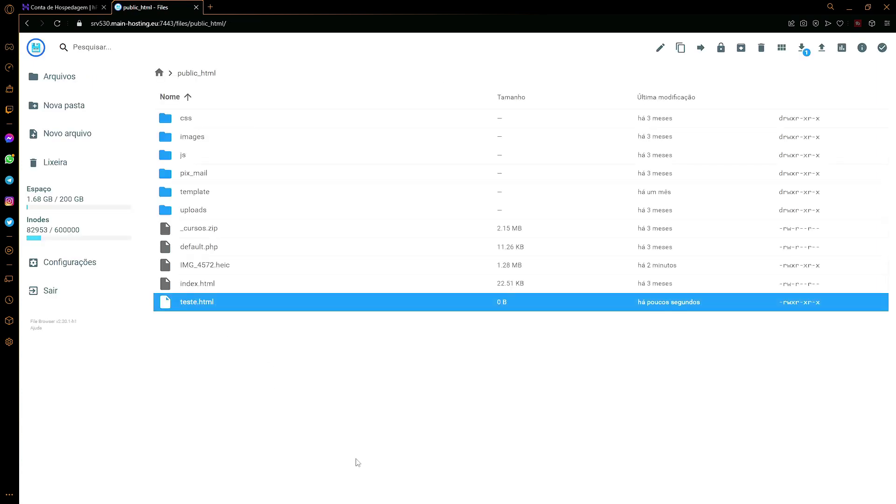